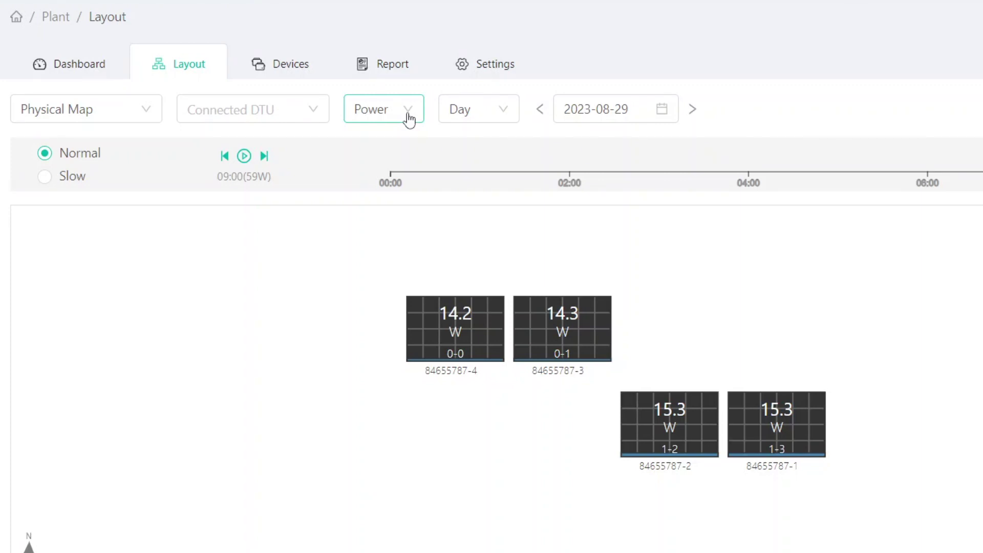
# Switch the physical map to daily energy per panel and go back through 2023-08-28, 2023-08-27 and two earlier days
pyautogui.click(411, 112)
pyautogui.click(366, 179)
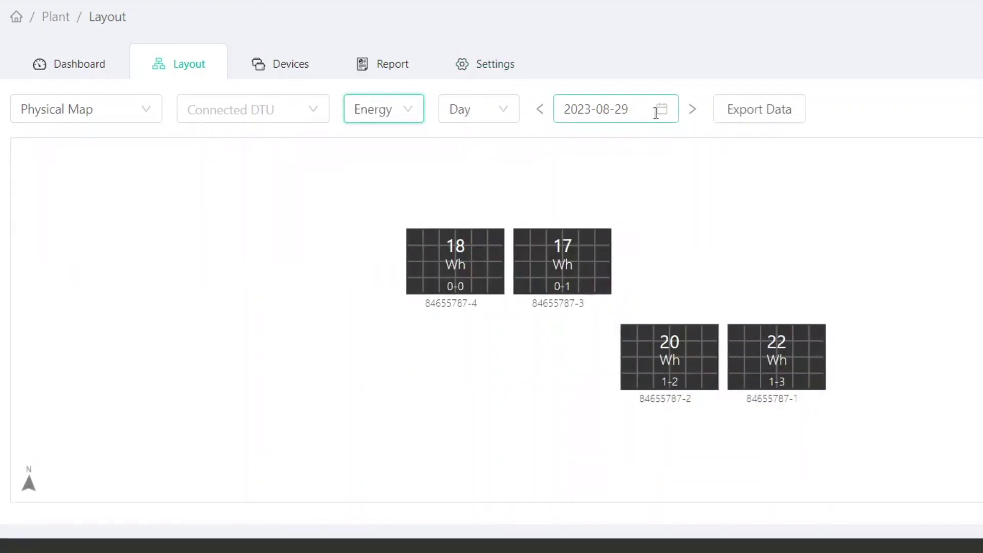
pyautogui.click(540, 110)
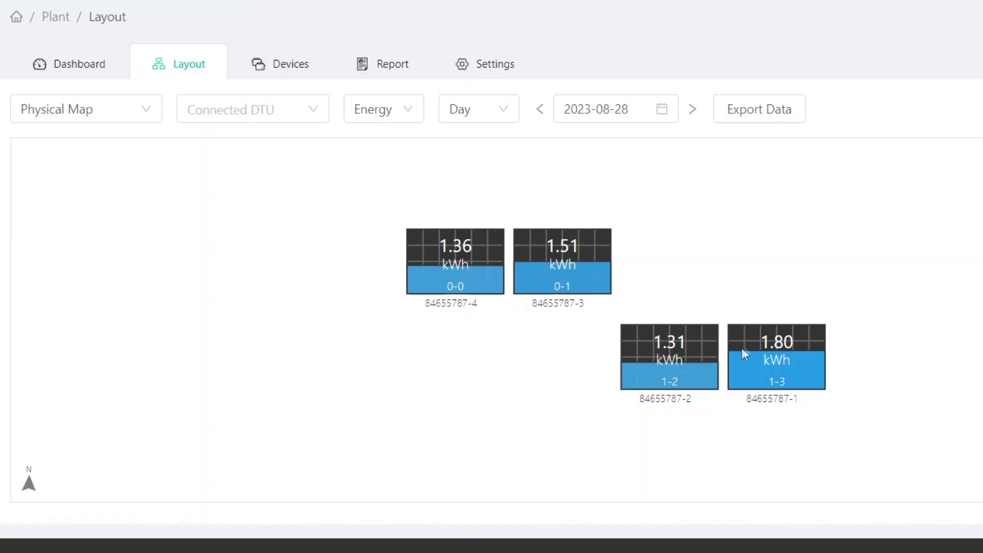
pyautogui.click(539, 117)
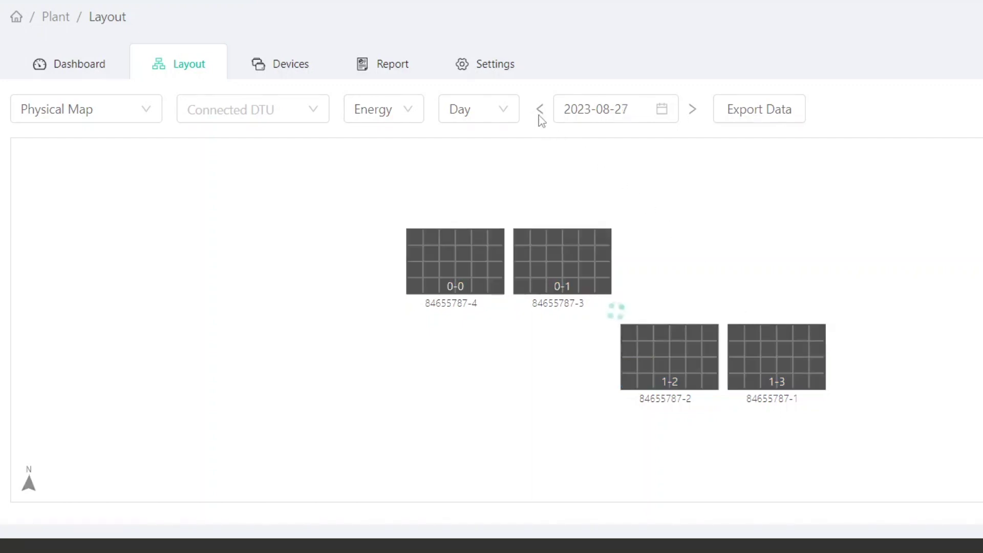
pyautogui.click(542, 115)
pyautogui.click(541, 114)
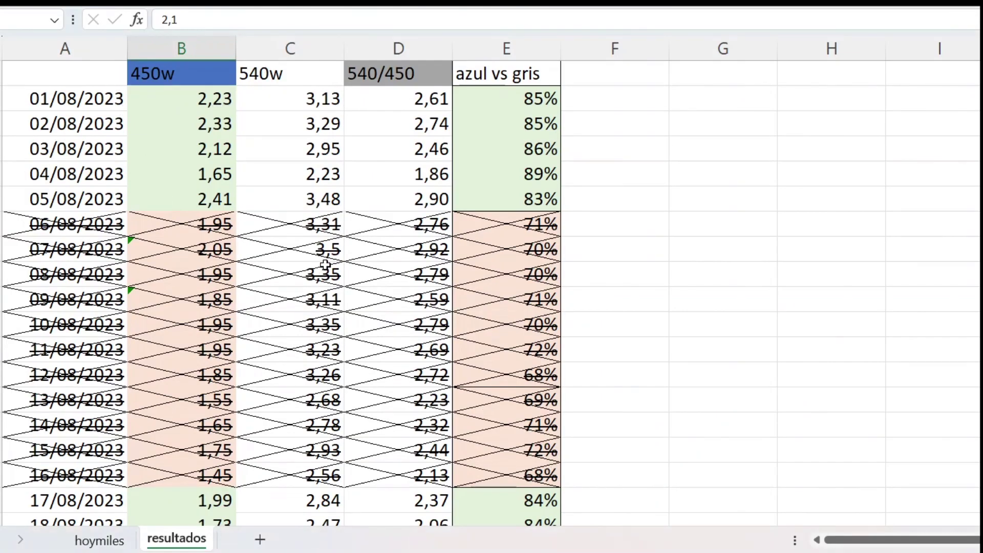
# In the Excel sheet resultados, hide the crossed-out rows dated 06/08/2023 to 16/08/2023
pyautogui.click(89, 223)
pyautogui.moveTo(89, 224)
pyautogui.mouseDown()
pyautogui.moveTo(451, 286)
pyautogui.moveTo(509, 471)
pyautogui.mouseUp()
pyautogui.click(290, 299)
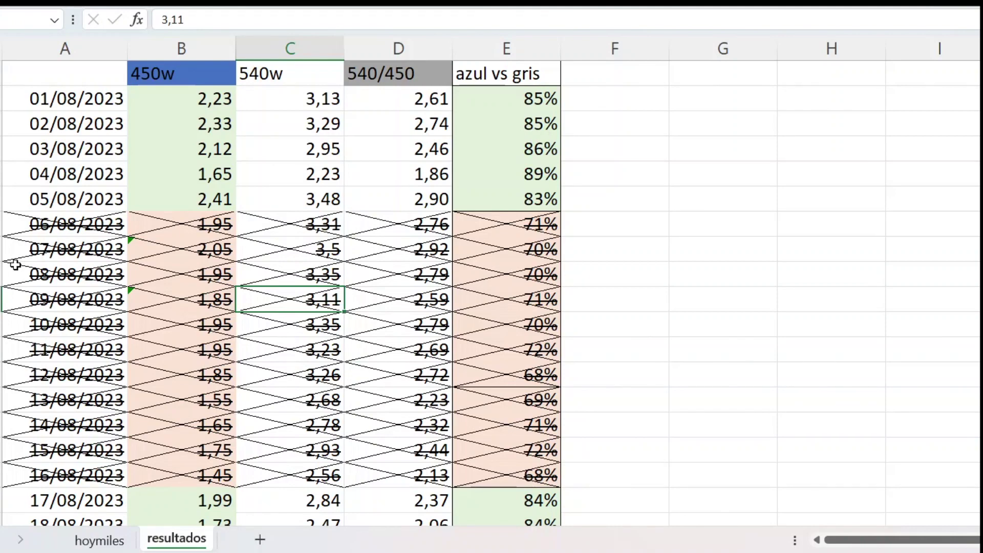
pyautogui.moveTo(2, 223); pyautogui.dragTo(16, 486)
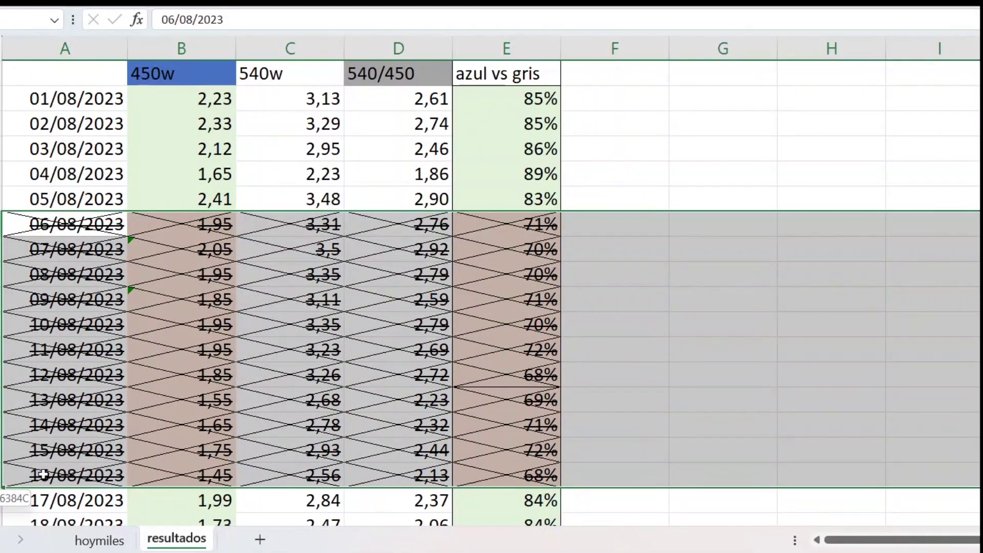
pyautogui.rightClick(193, 333)
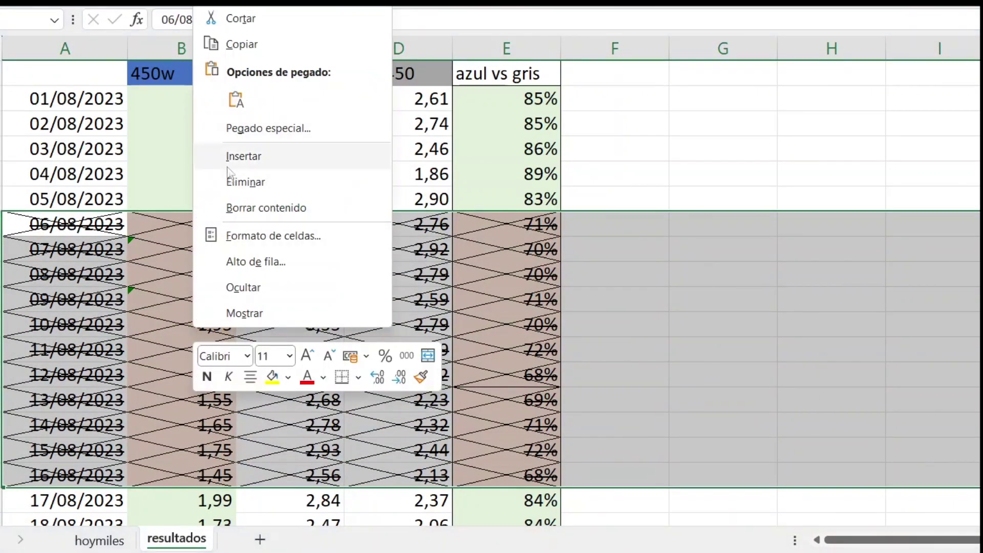
pyautogui.click(250, 288)
pyautogui.click(292, 174)
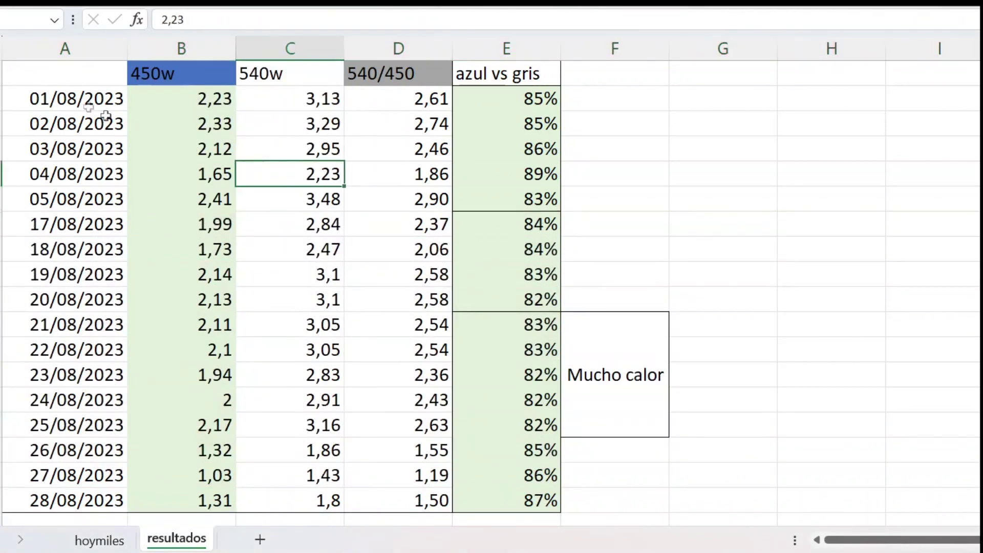
# Review the daily readings for 01/08 to 05/08 and 17/08 to 28/08, including the full 450w and 540w columns
pyautogui.moveTo(38, 97); pyautogui.dragTo(514, 193)
pyautogui.moveTo(118, 217); pyautogui.dragTo(489, 493)
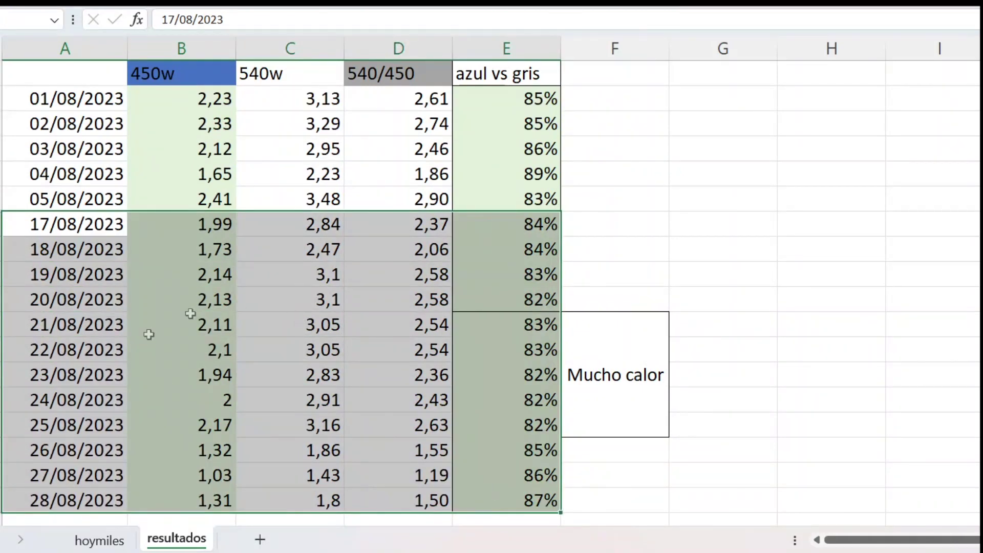
pyautogui.click(324, 265)
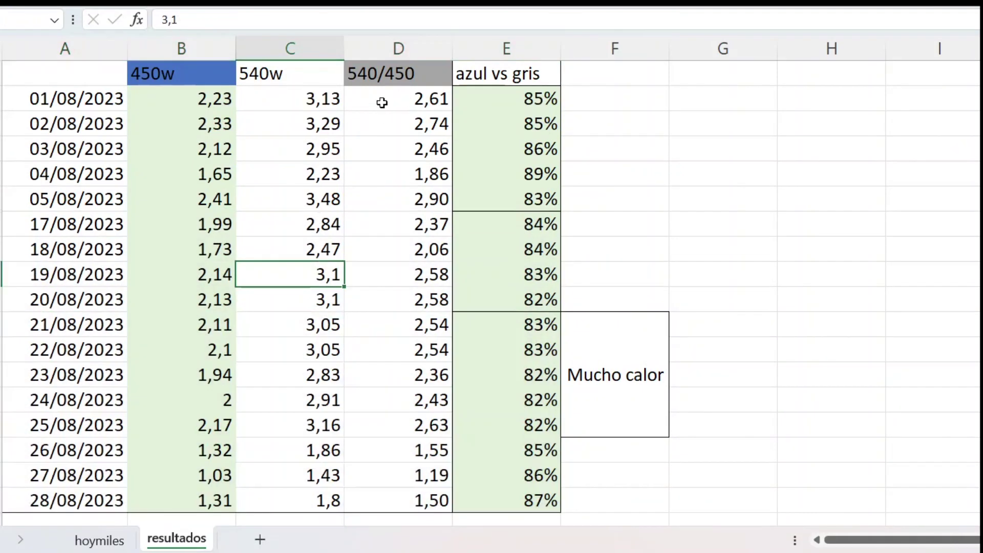
pyautogui.moveTo(178, 99); pyautogui.dragTo(191, 500)
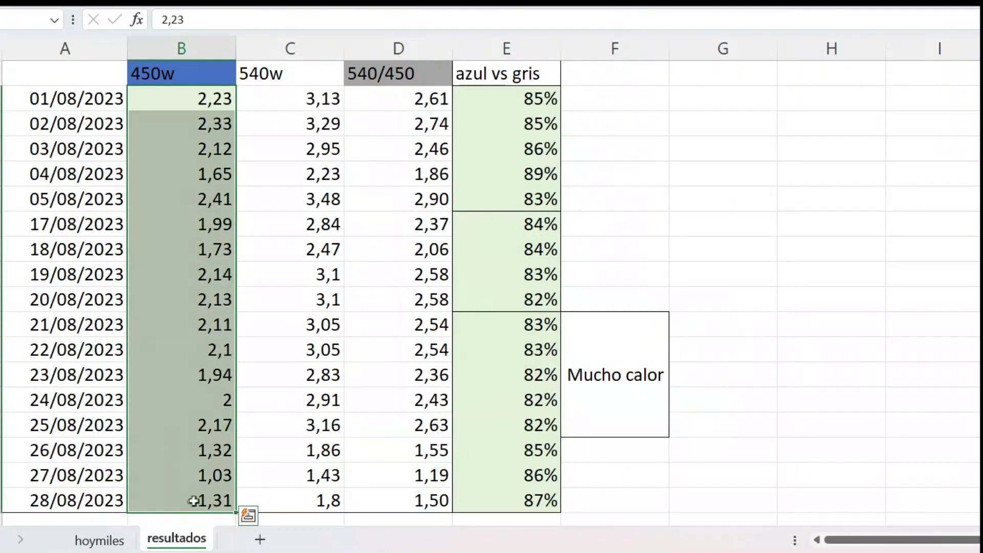
pyautogui.moveTo(274, 97); pyautogui.dragTo(272, 503)
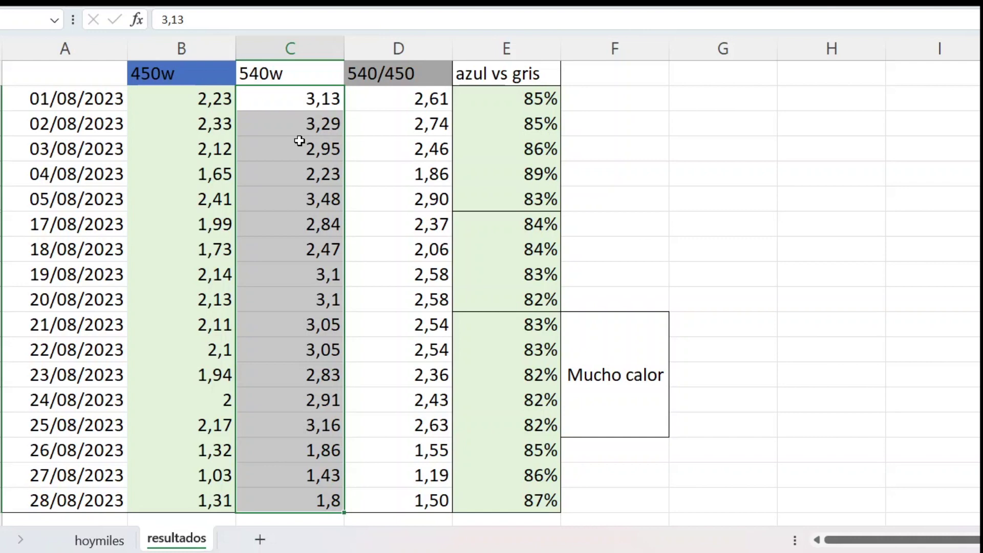
# Inspect the formula in the 540/450 column for 01/08/2023 without changing it, and review the whole column
pyautogui.click(392, 75)
pyautogui.click(377, 100)
pyautogui.moveTo(214, 23); pyautogui.dragTo(148, 20)
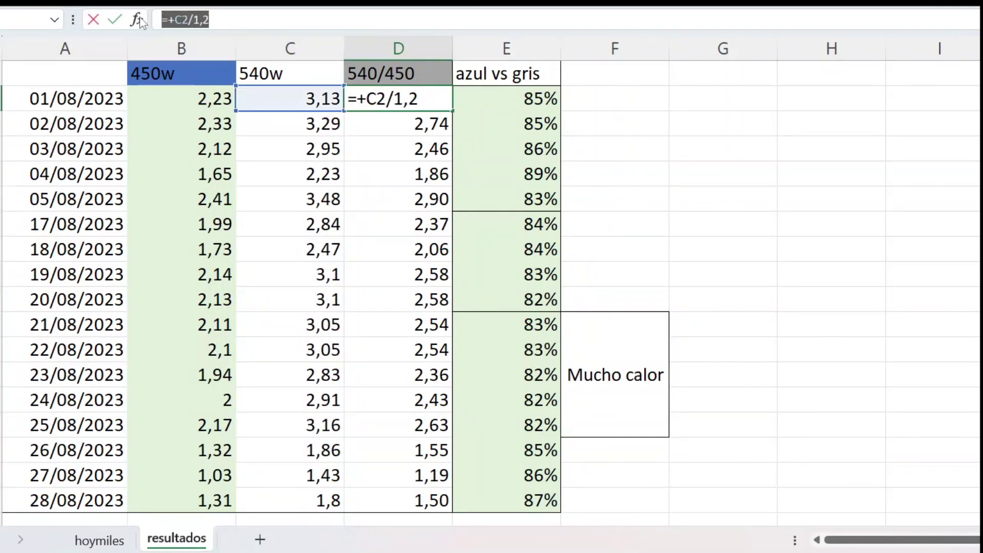
pyautogui.press('Escape')
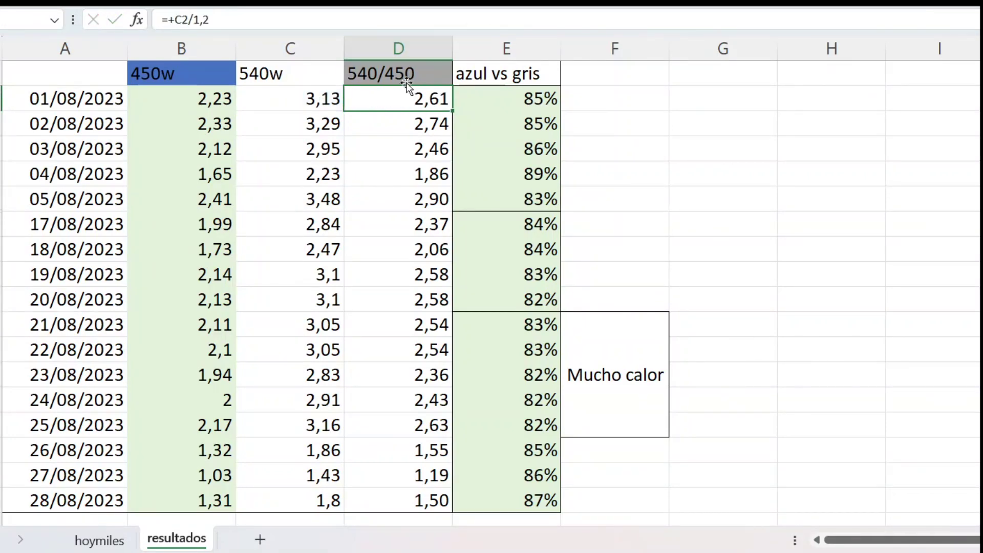
pyautogui.moveTo(394, 99); pyautogui.dragTo(404, 494)
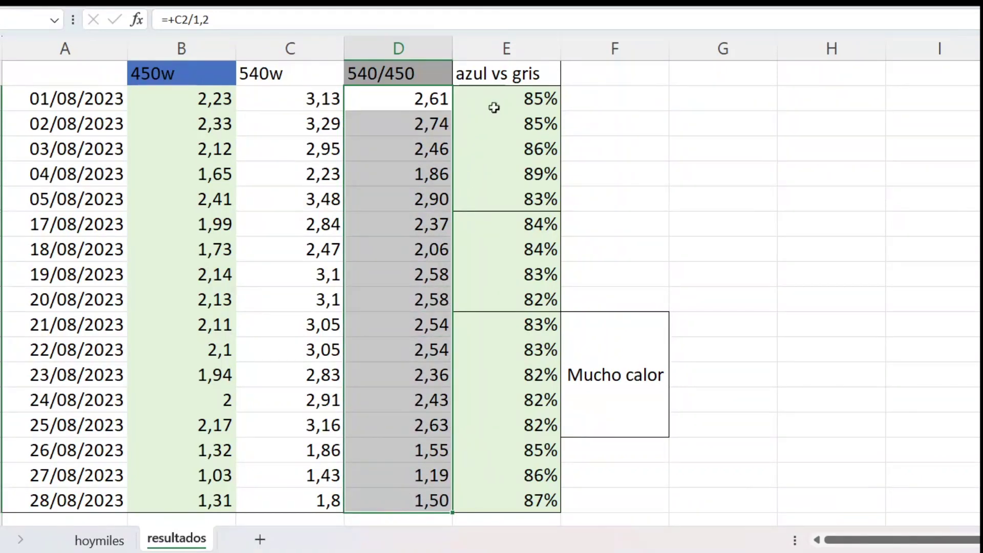
# Examine how the azul vs gris column relates the 450w readings to the 540/450 values
pyautogui.click(491, 103)
pyautogui.click(171, 71)
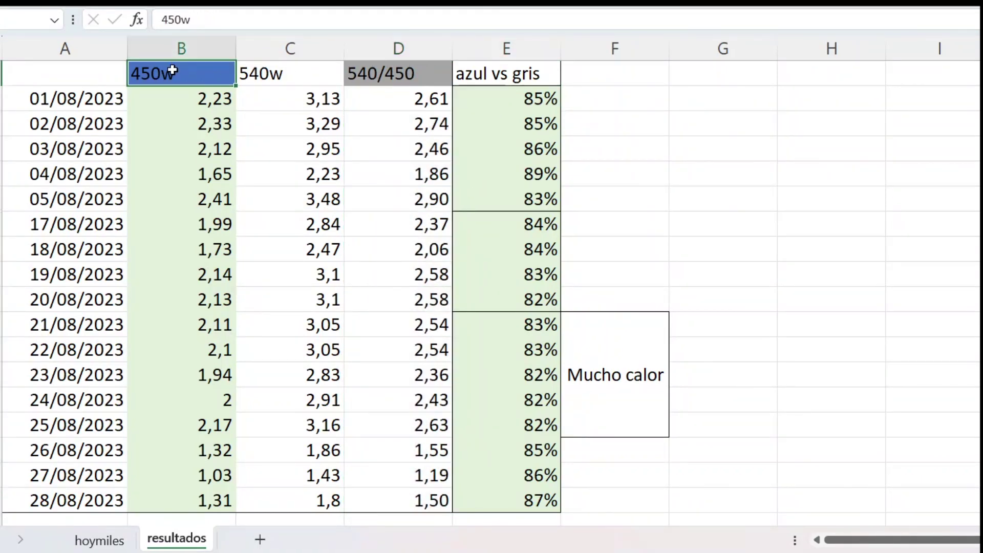
pyautogui.click(395, 70)
pyautogui.moveTo(513, 97); pyautogui.dragTo(551, 504)
pyautogui.click(503, 176)
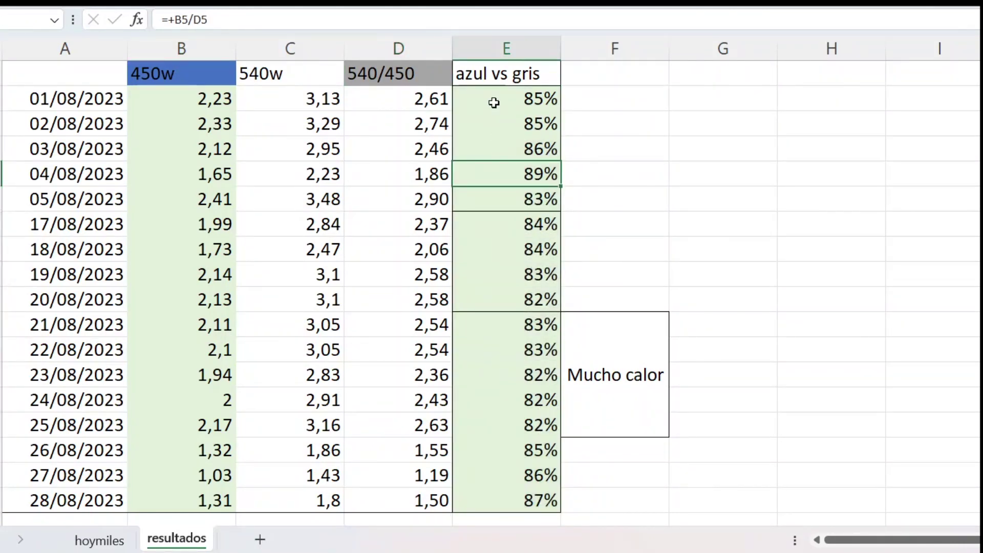
# Compare the azul vs gris percentages across 01/08 to 19/08, 26/08 to 28/08 and 20/08 to 25/08
pyautogui.moveTo(498, 99); pyautogui.dragTo(504, 271)
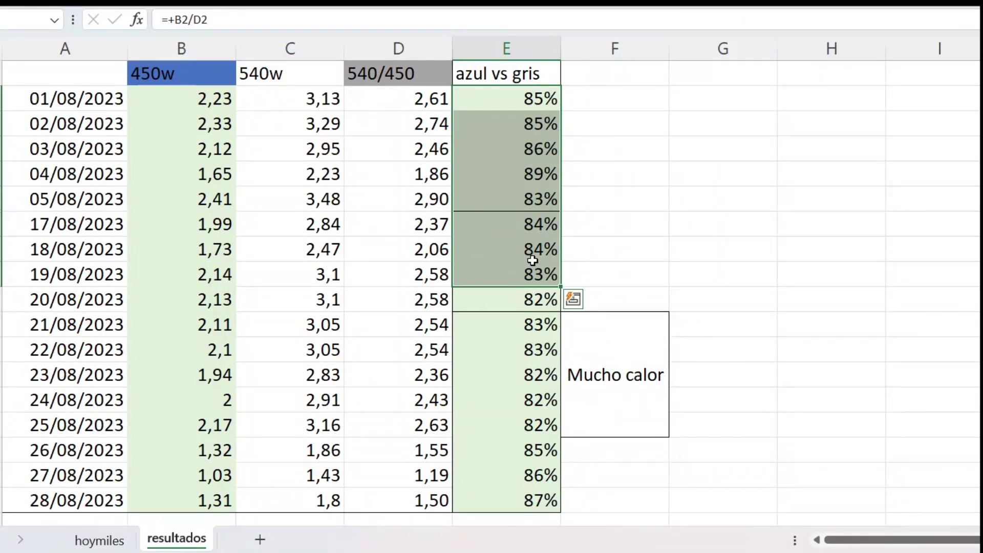
pyautogui.click(507, 460)
pyautogui.moveTo(507, 460); pyautogui.dragTo(518, 500)
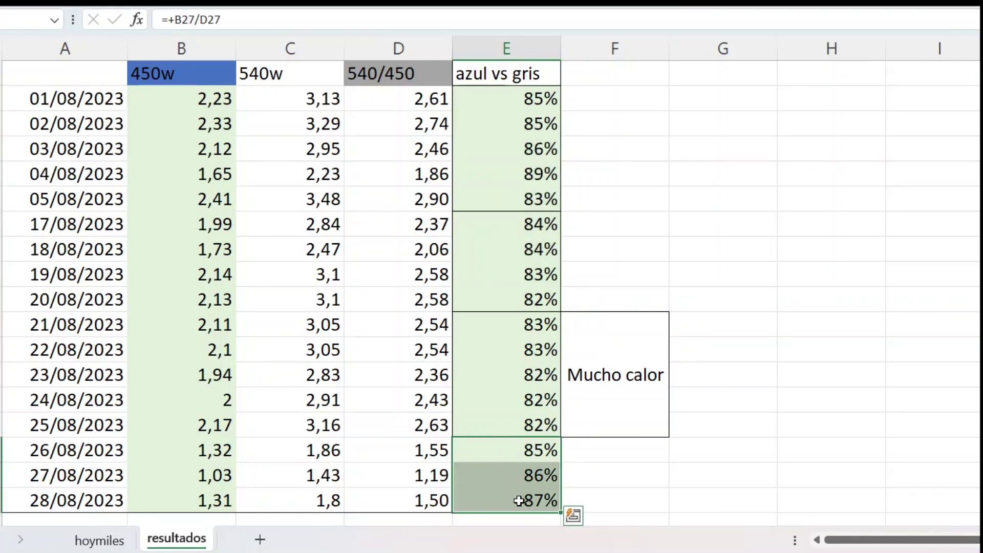
pyautogui.moveTo(517, 425); pyautogui.dragTo(503, 303)
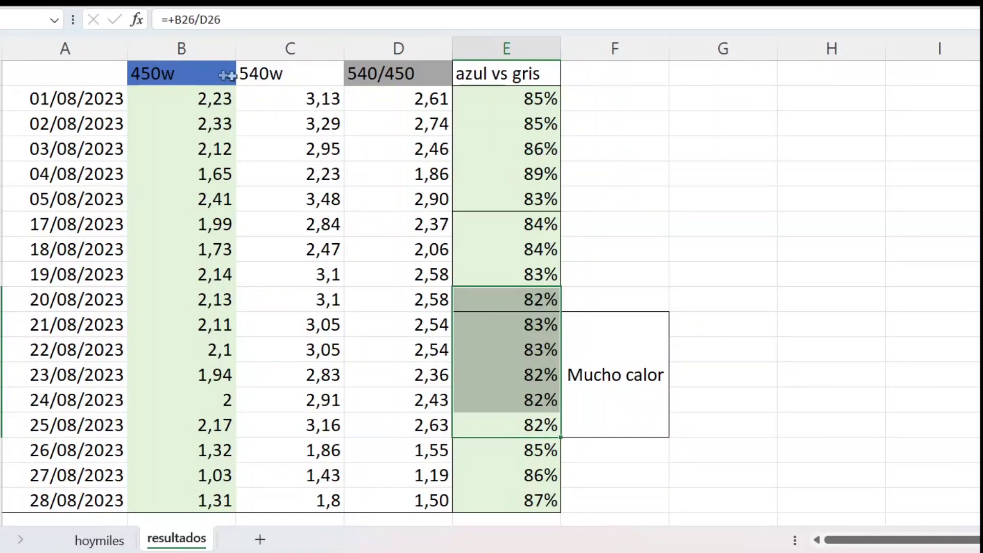
# Compare the blue 450w column with the 540w and 540/450 columns using the azul vs gris percentages for all listed days
pyautogui.moveTo(159, 72); pyautogui.dragTo(158, 500)
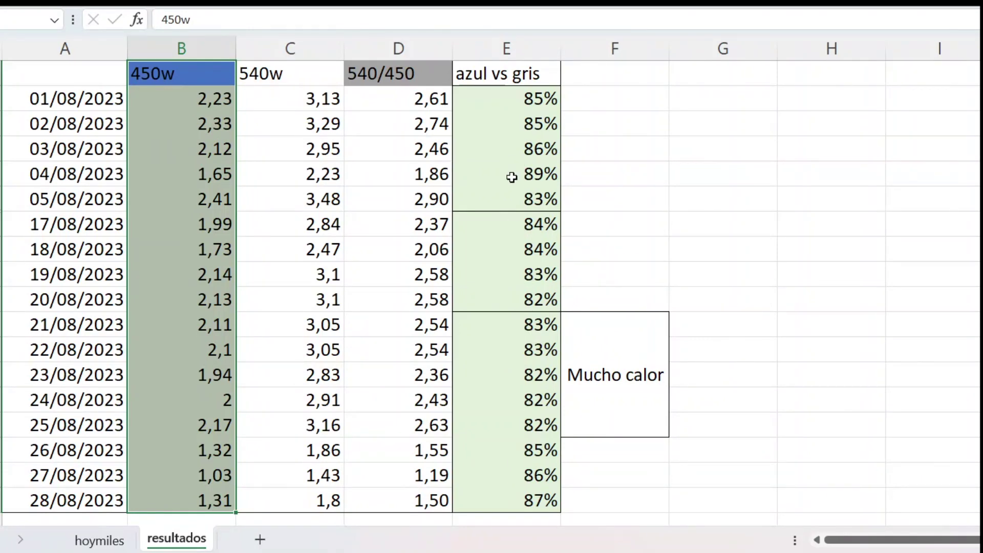
pyautogui.click(328, 76)
pyautogui.click(371, 73)
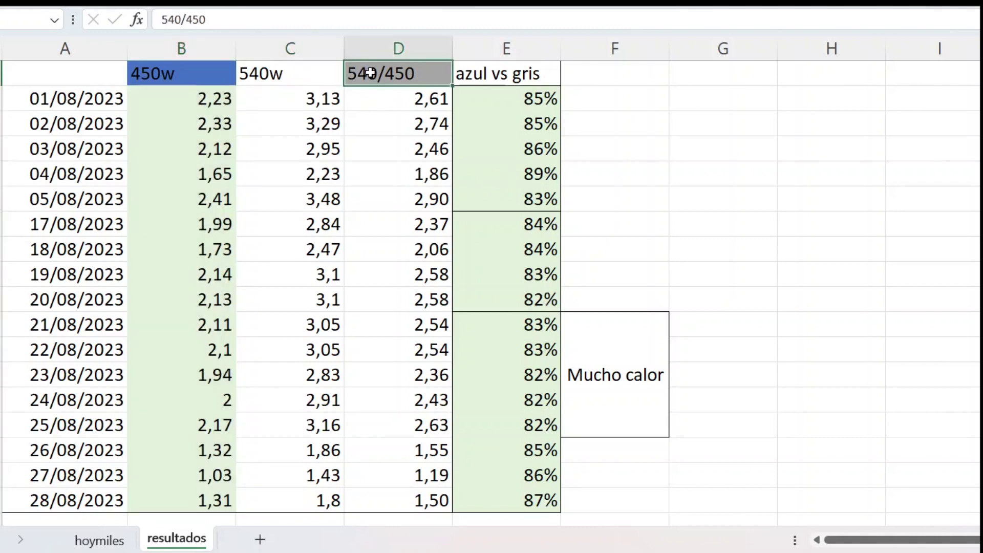
pyautogui.moveTo(525, 98); pyautogui.dragTo(520, 499)
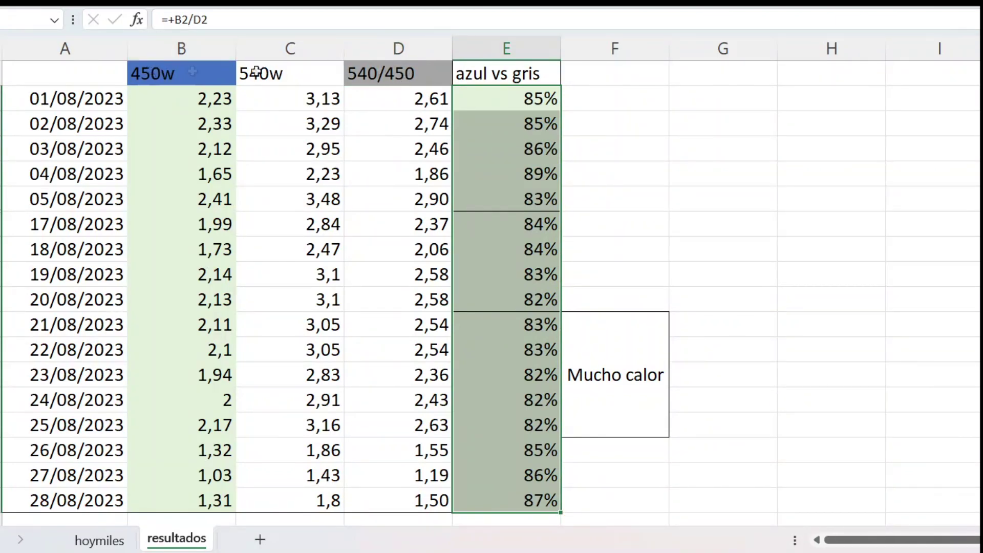
pyautogui.click(205, 74)
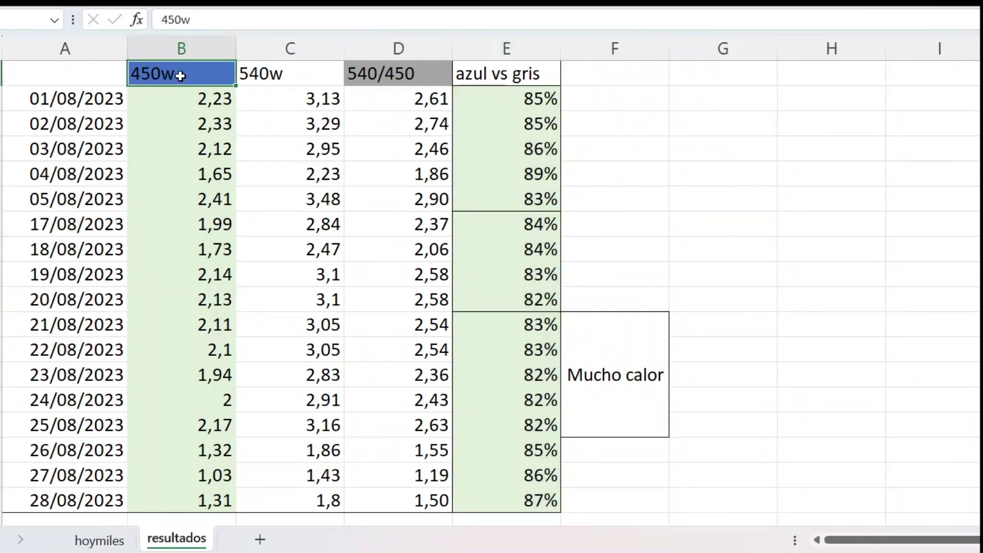
pyautogui.click(271, 75)
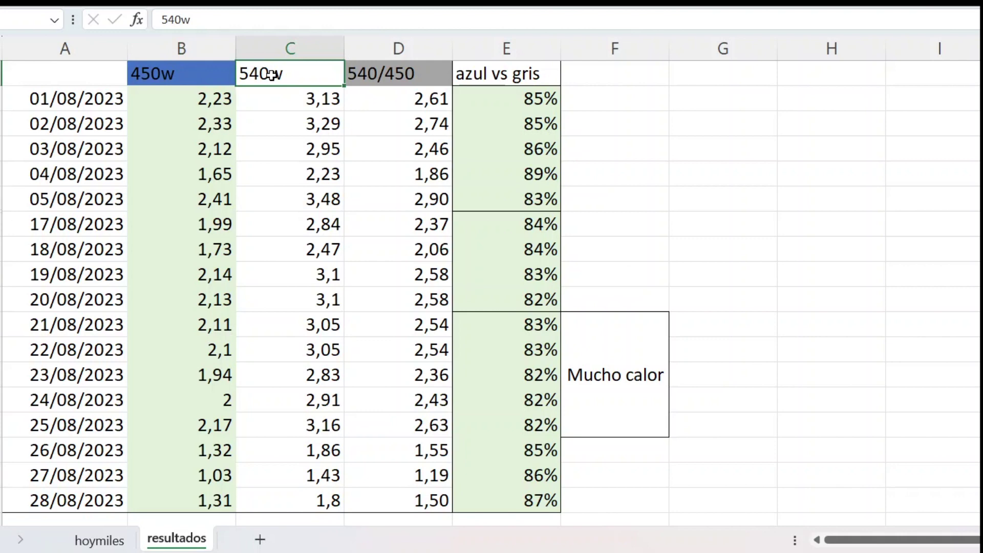
# Examine the azul vs gris percentages of the Mucho calor days, 21/08 to 25/08, against the whole column
pyautogui.click(542, 328)
pyautogui.moveTo(541, 328); pyautogui.dragTo(603, 430)
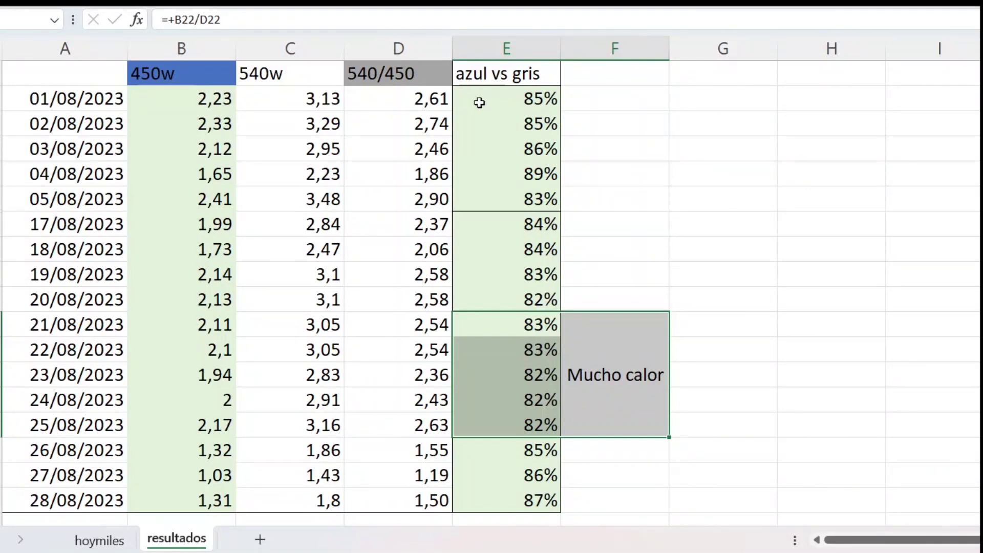
pyautogui.moveTo(500, 97); pyautogui.dragTo(511, 500)
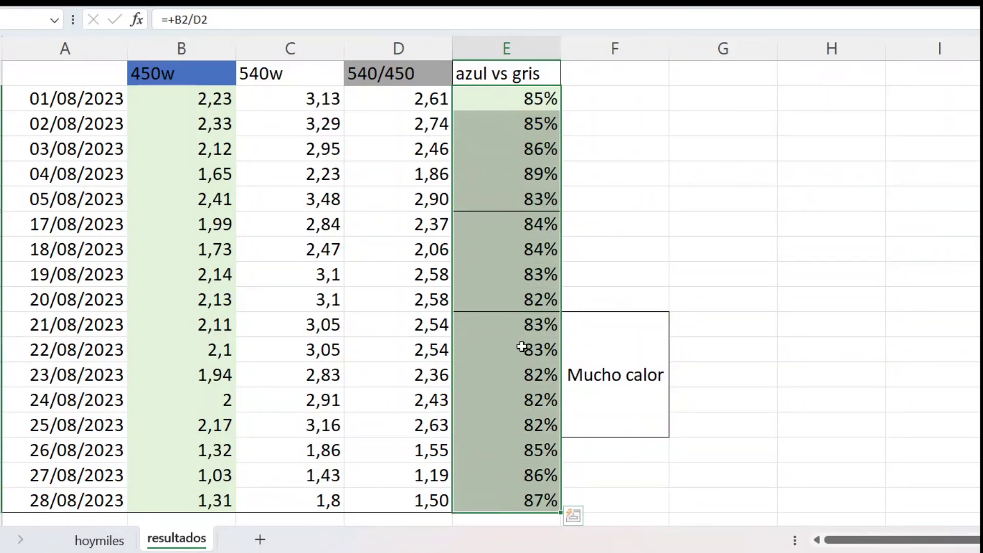